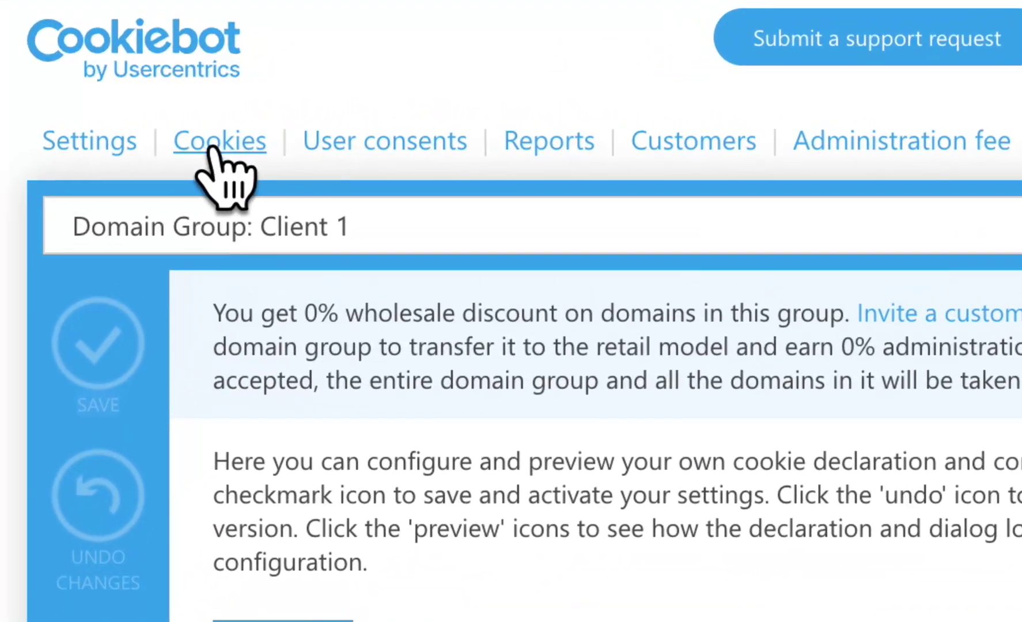
Open the Cookies overview listing Domain Group Client 1's discovered cookies.
left_click(214, 147)
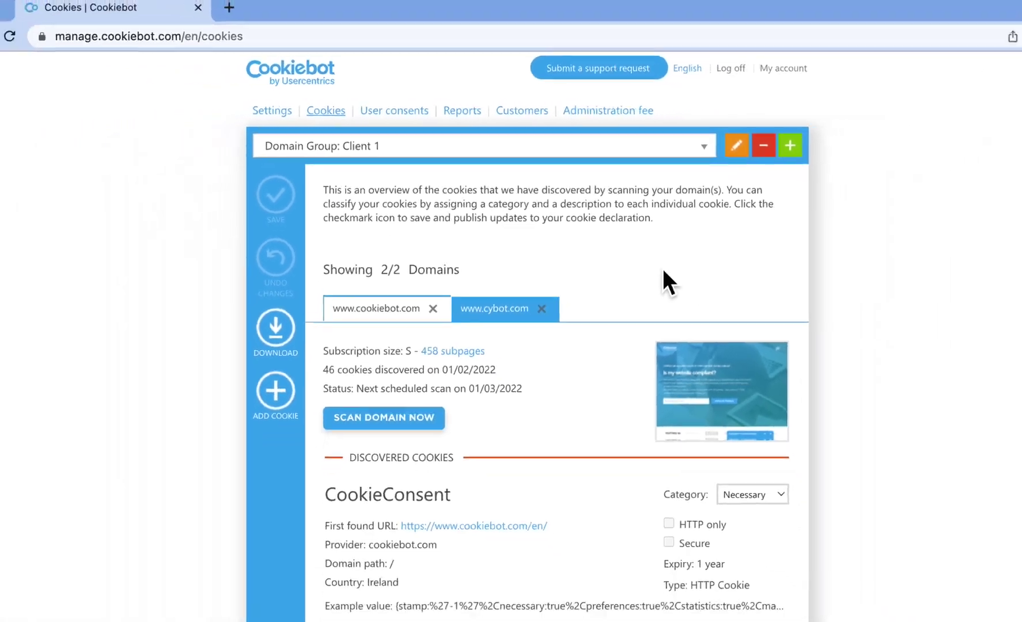
scroll(630, 248, "down", 3)
scroll(629, 253, "down", 2)
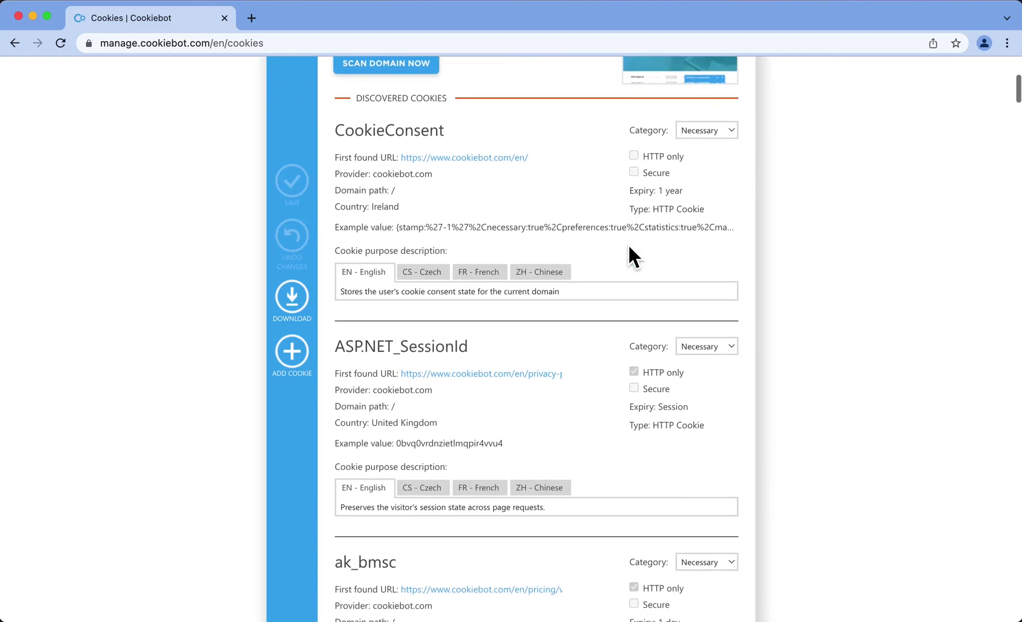
scroll(630, 253, "down", 3)
scroll(630, 253, "down", 1)
scroll(629, 253, "down", 10)
scroll(630, 254, "down", 5)
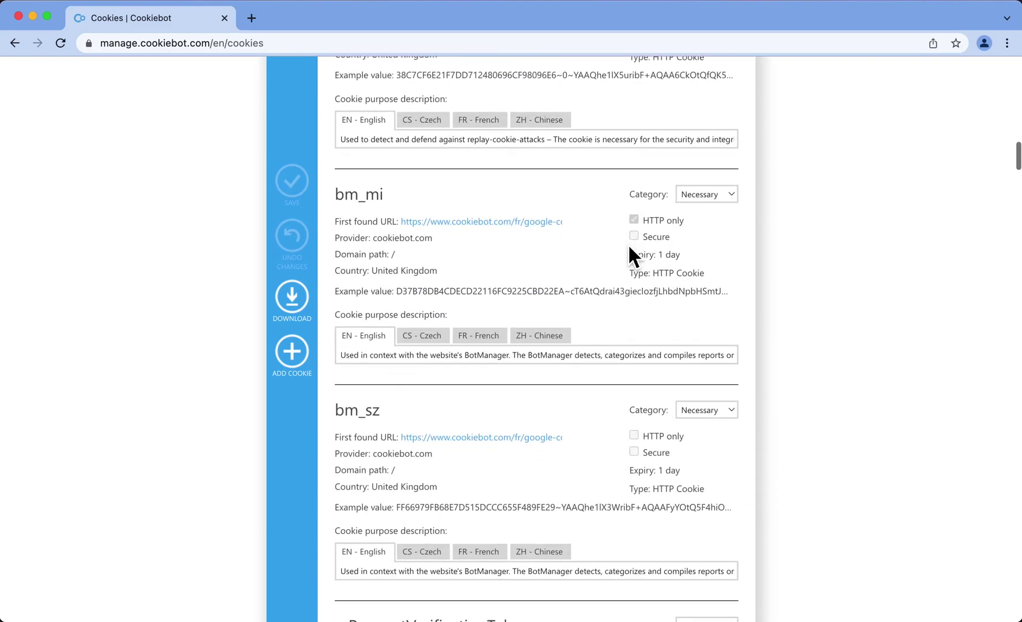
scroll(629, 253, "down", 4)
scroll(629, 253, "down", 5)
scroll(630, 254, "down", 5)
scroll(629, 254, "down", 8)
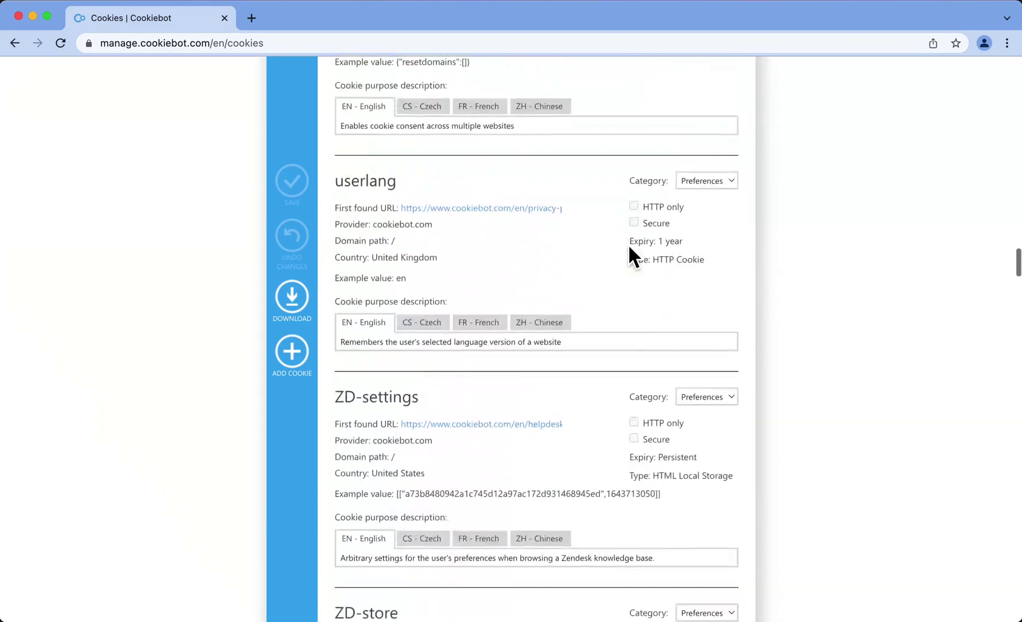
scroll(629, 253, "down", 2)
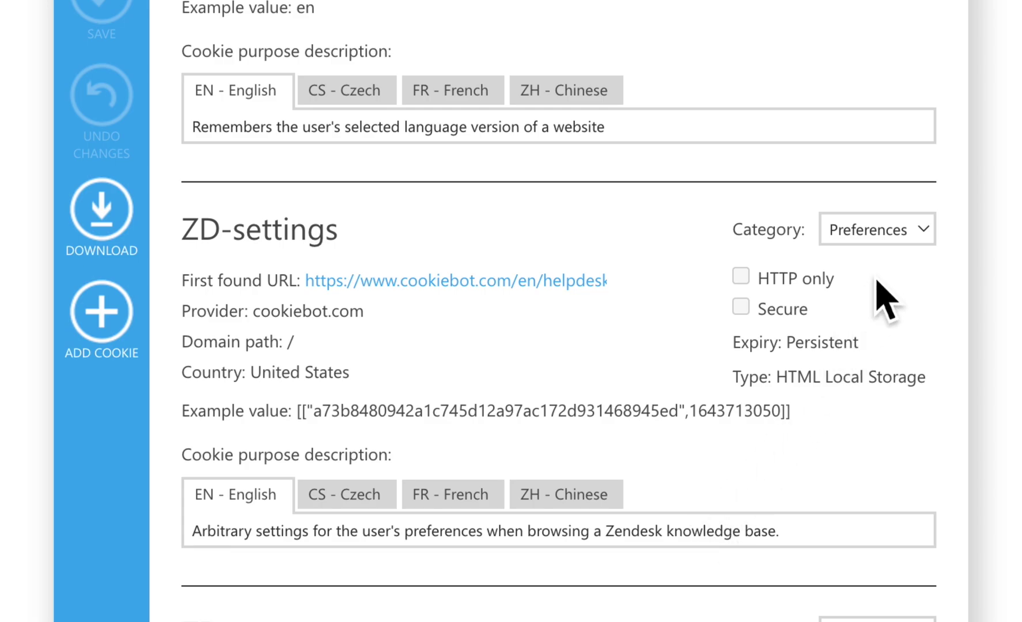
left_click(928, 231)
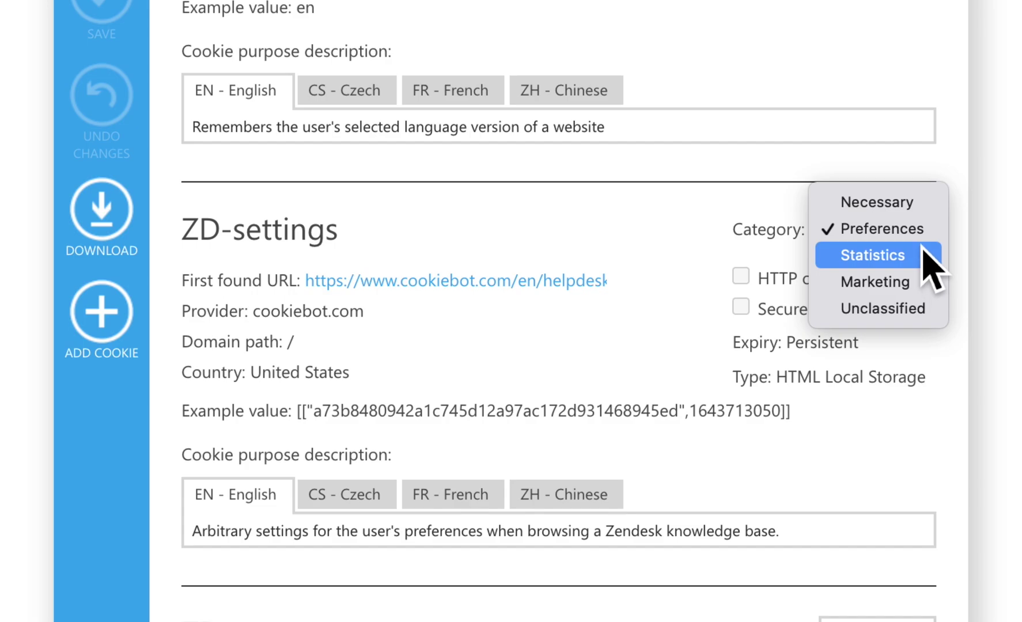
left_click(998, 254)
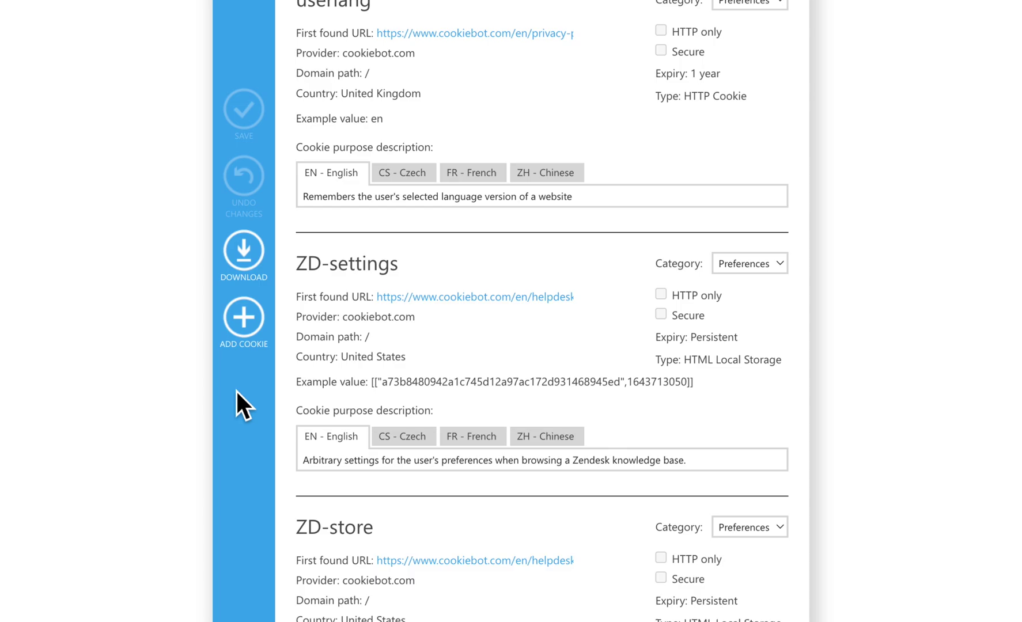
left_click(249, 319)
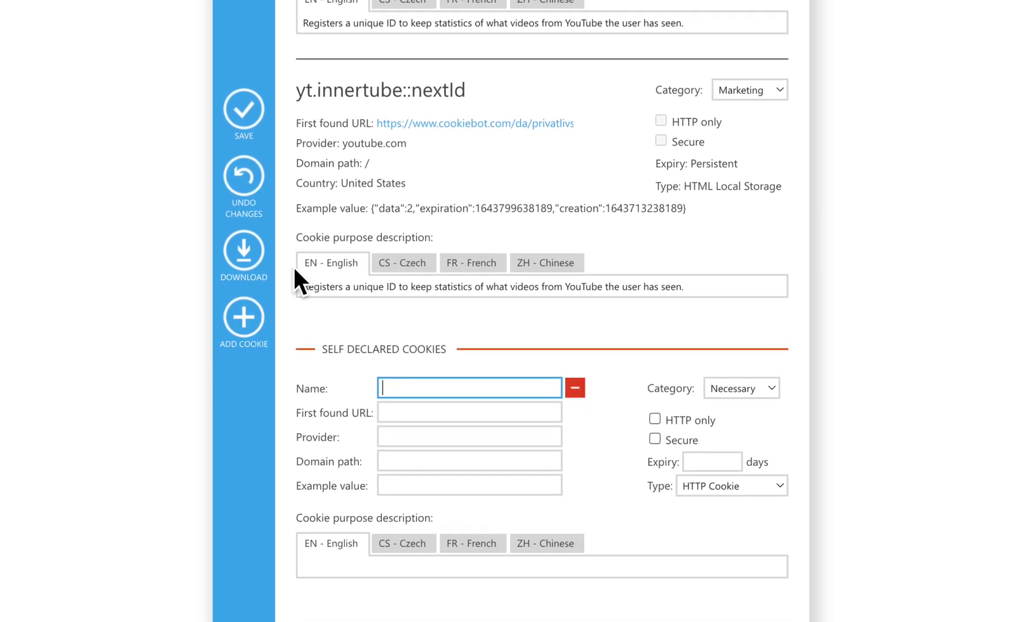
left_click(248, 121)
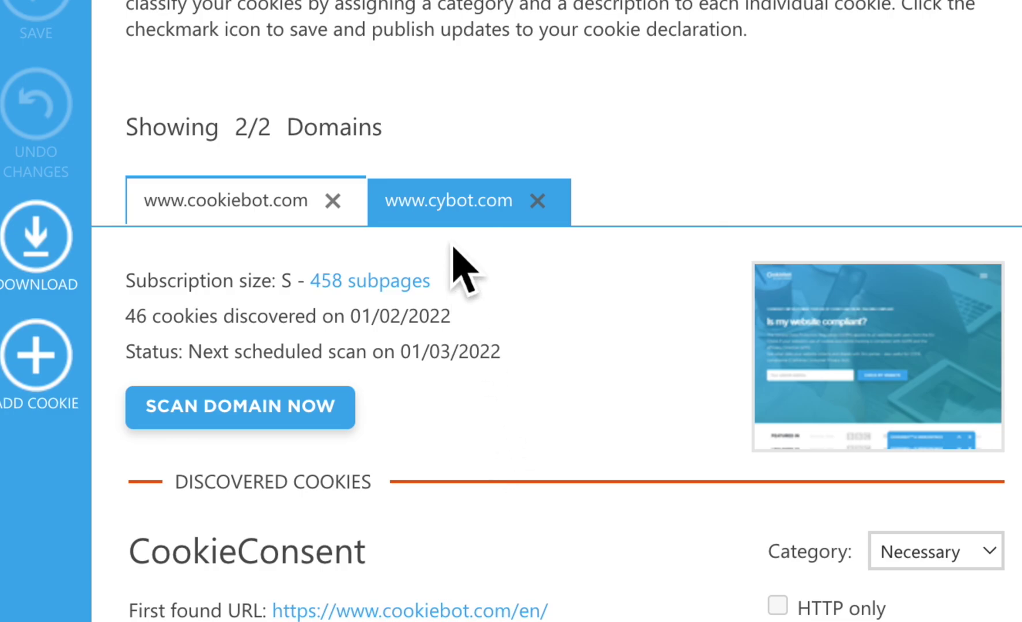
left_click(452, 209)
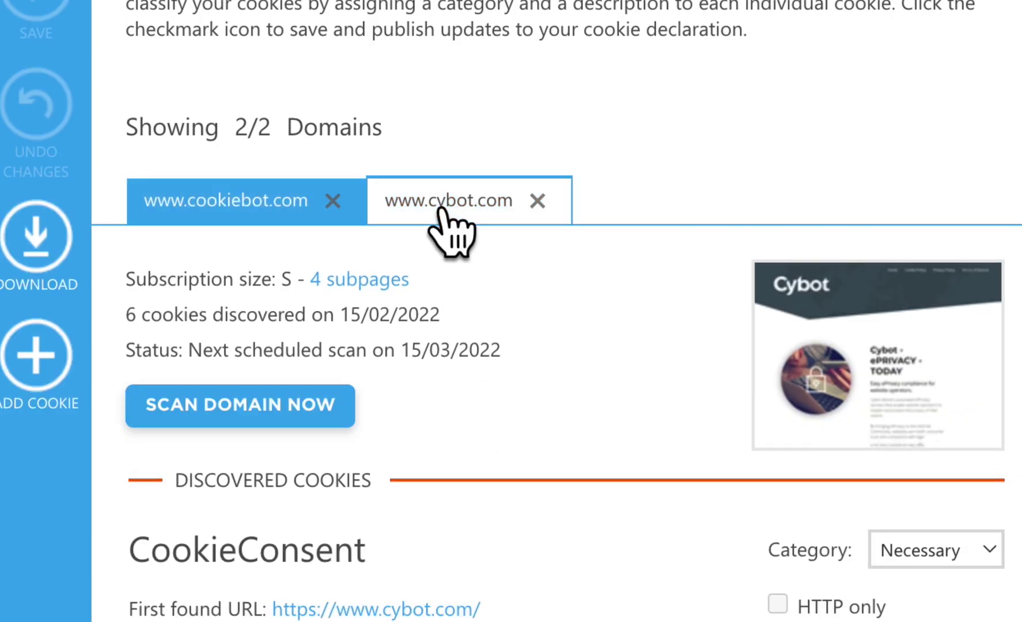
left_click(268, 212)
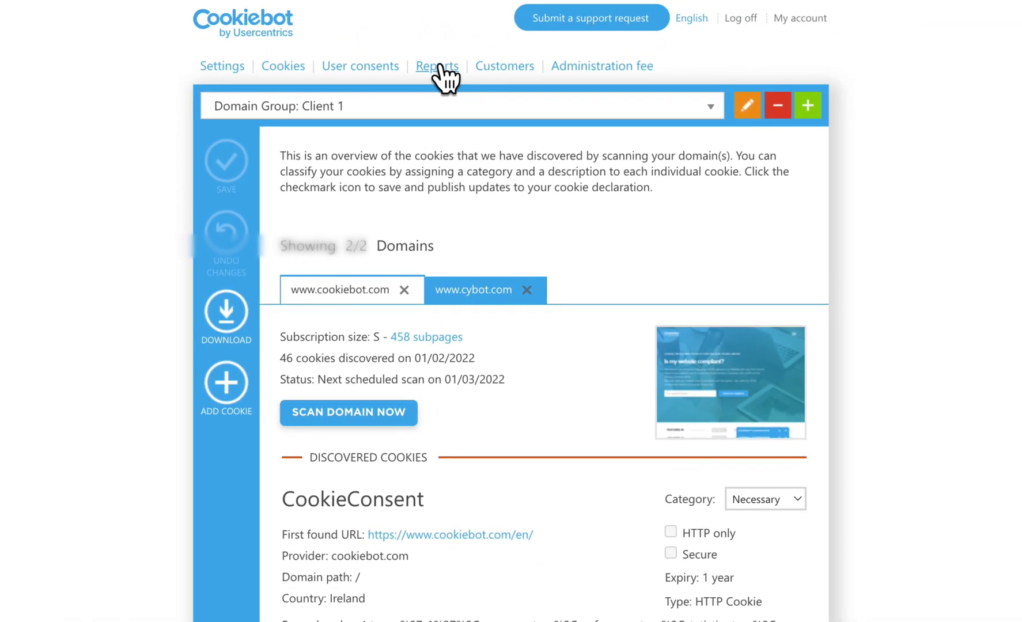
left_click(439, 79)
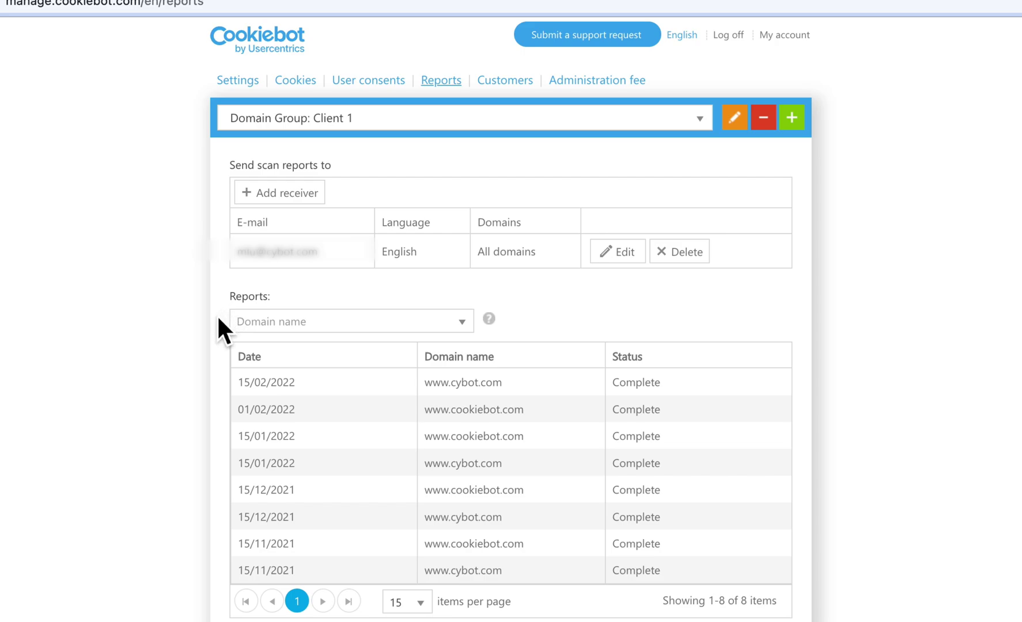
left_click(270, 203)
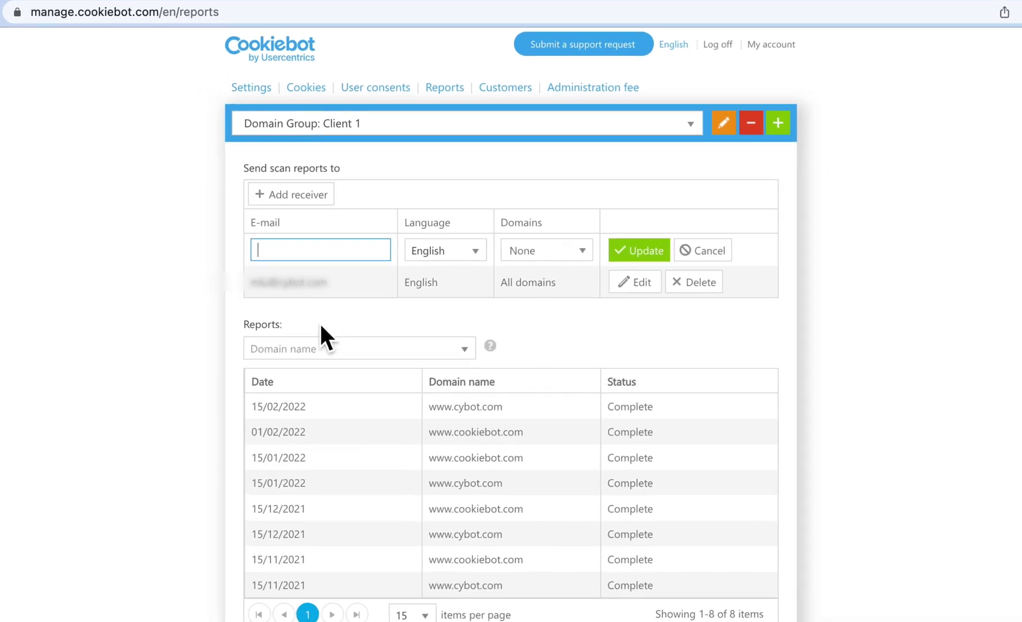
left_click(363, 387)
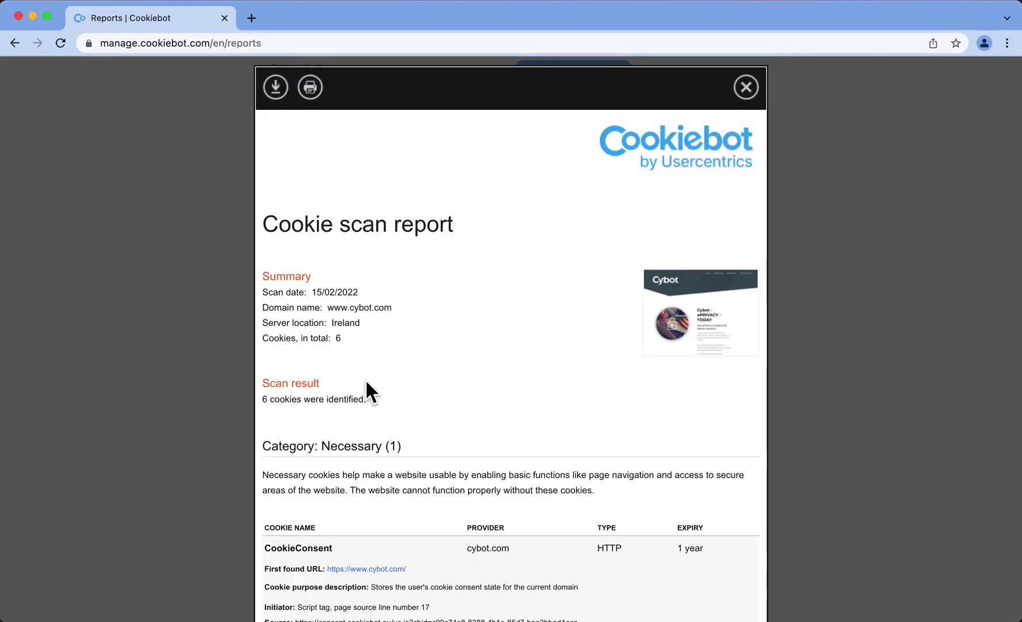